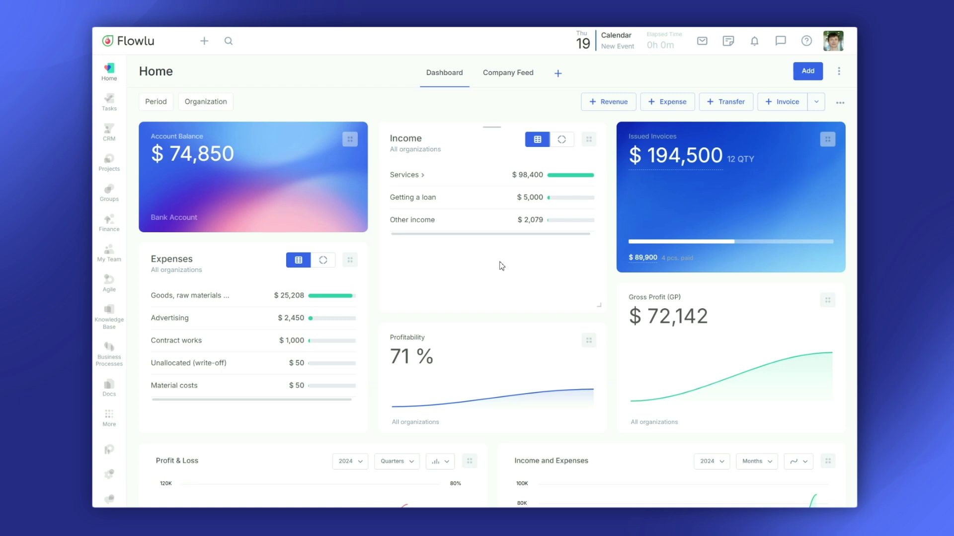
- In the support colleague's chat, send the reply 'I will'
left_click(778, 51)
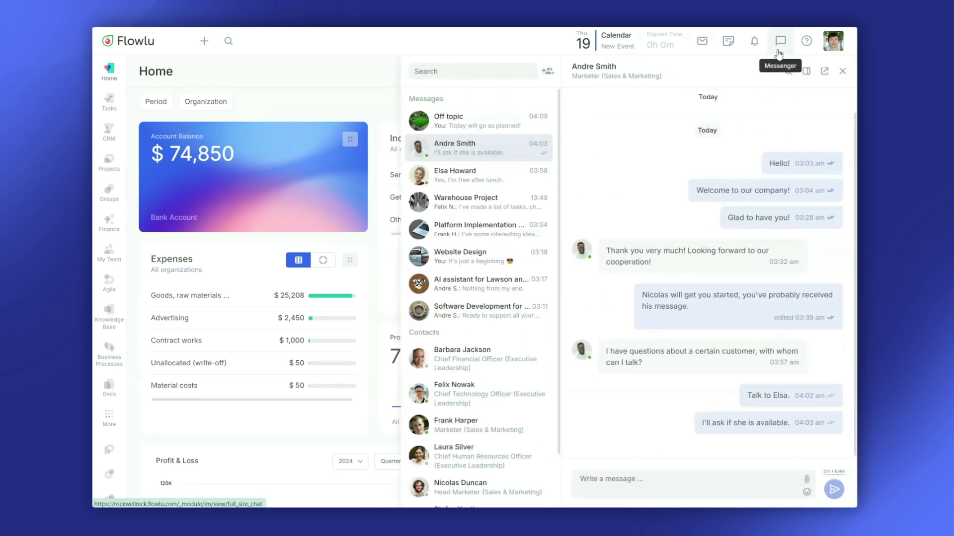
left_click(530, 177)
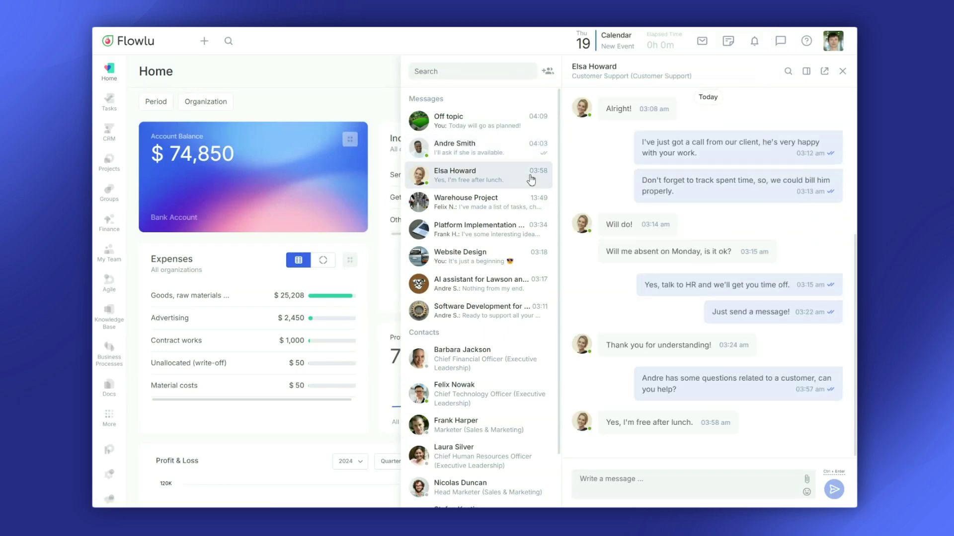
type("I will tell him!")
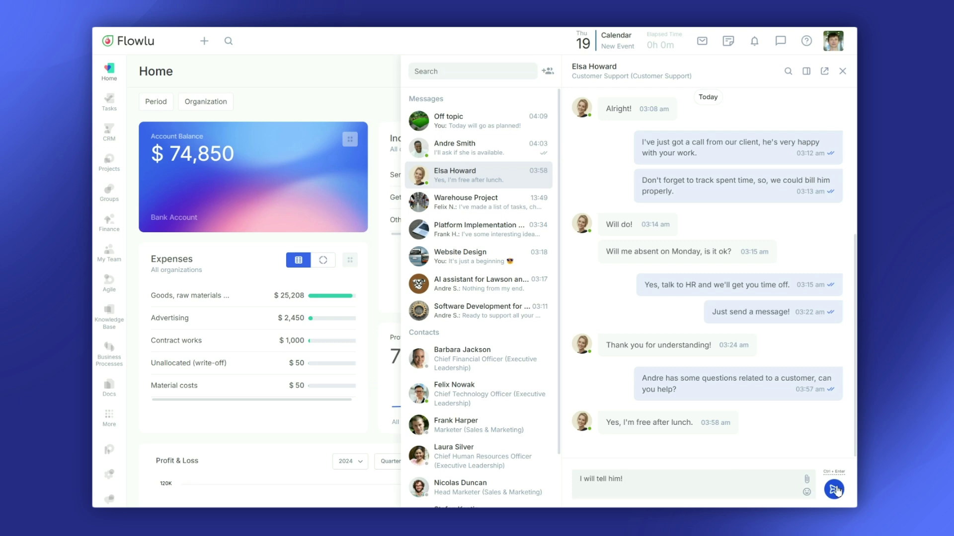
left_click(834, 490)
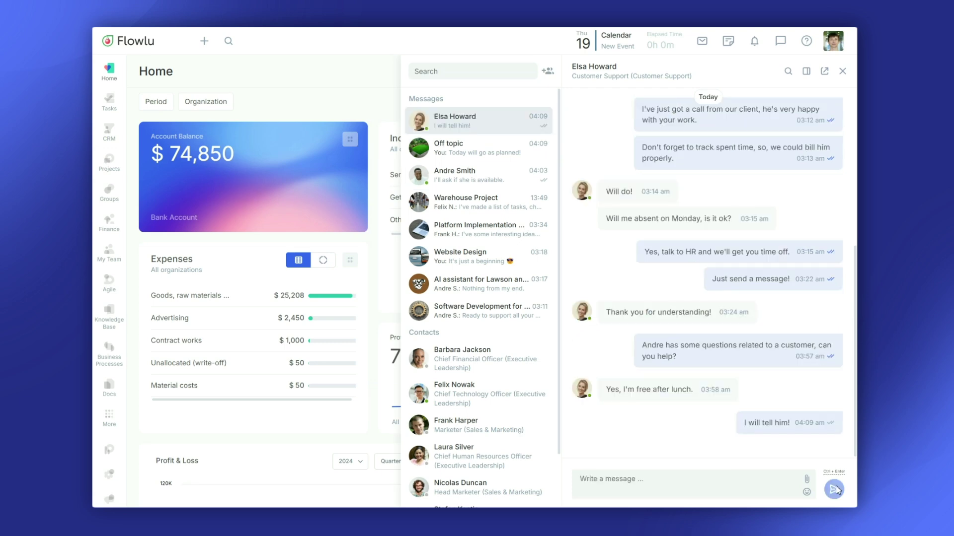
- Forward her after-lunch message to the marketer's chat
left_click(744, 390)
left_click(715, 409)
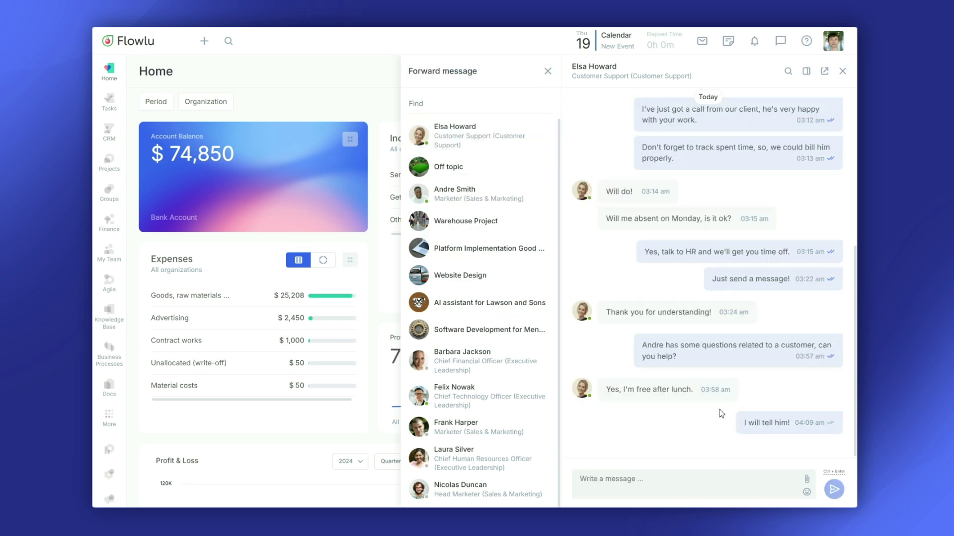
left_click(518, 201)
left_click(834, 490)
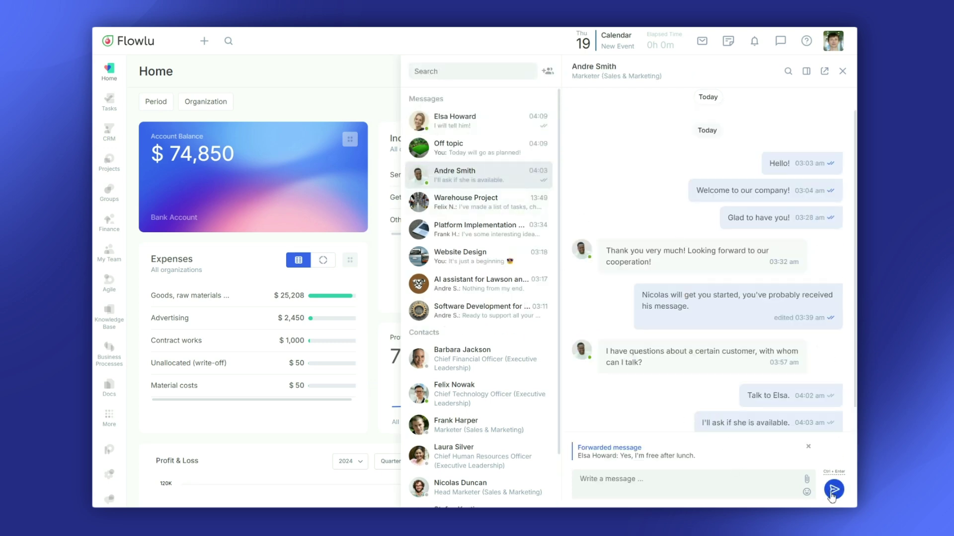
- Send a quoted reply to her after-lunch message, then begin editing that reply
left_click(492, 155)
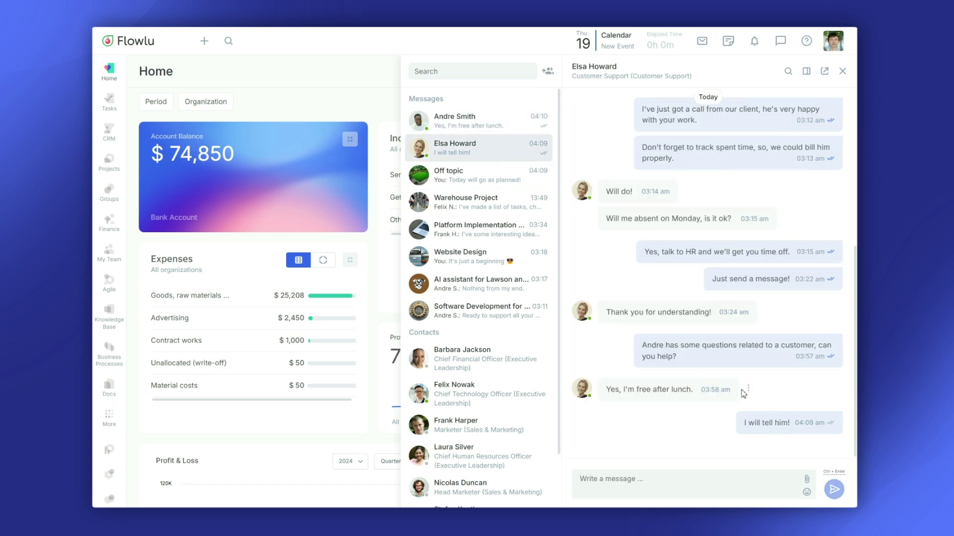
left_click(747, 388)
left_click(736, 396)
type("Have a nice!")
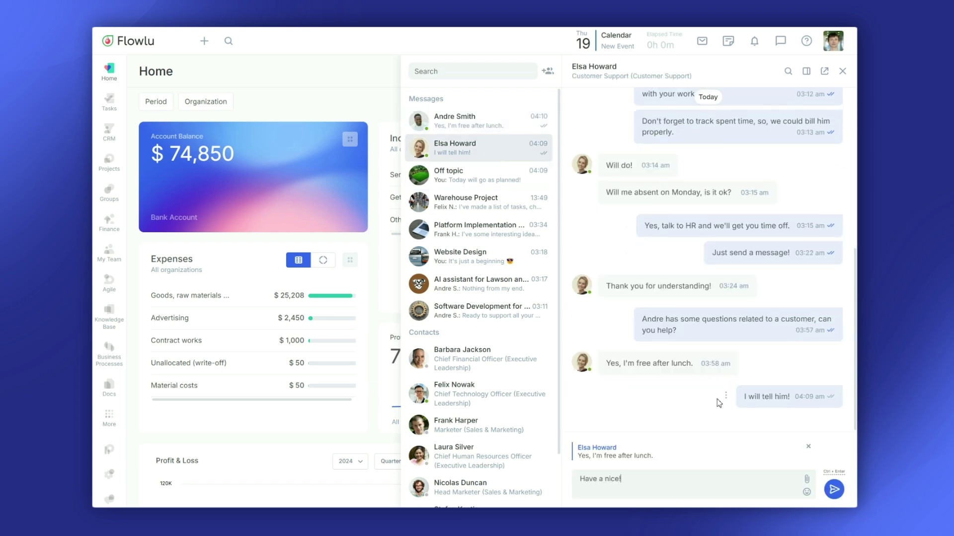
key("ctrl+Return")
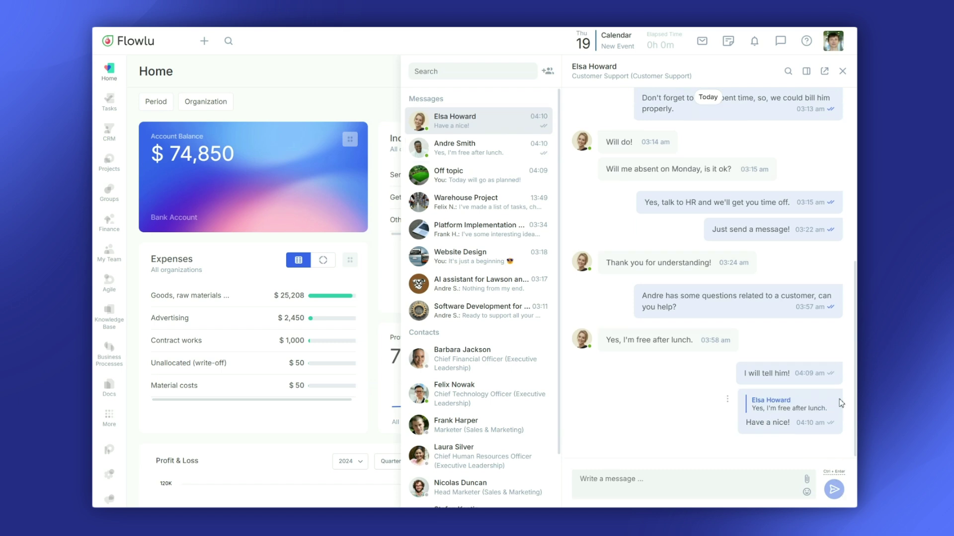
left_click(727, 401)
left_click(684, 441)
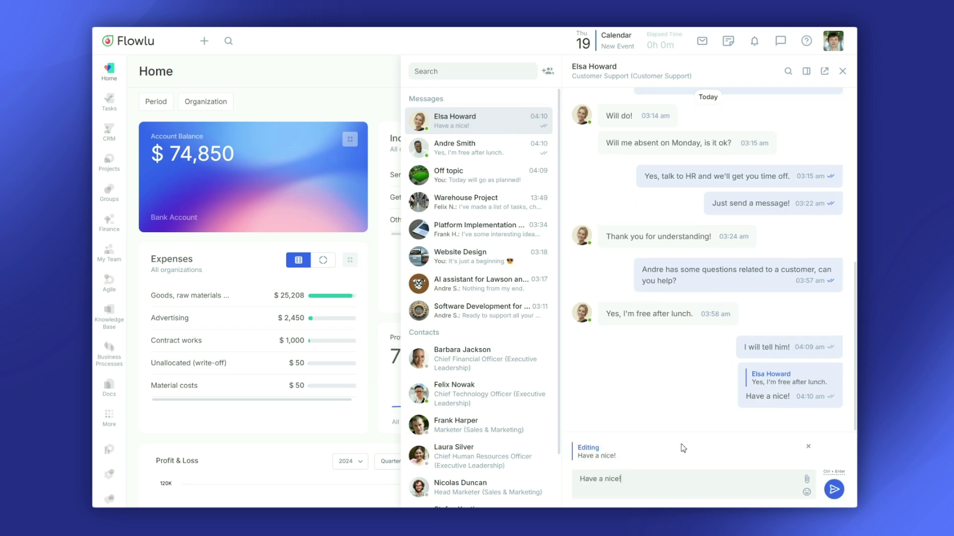
- Save the reply corrected to 'Have a nice lunch!' and send a sunglasses emoji
type("lunch!")
left_click(834, 490)
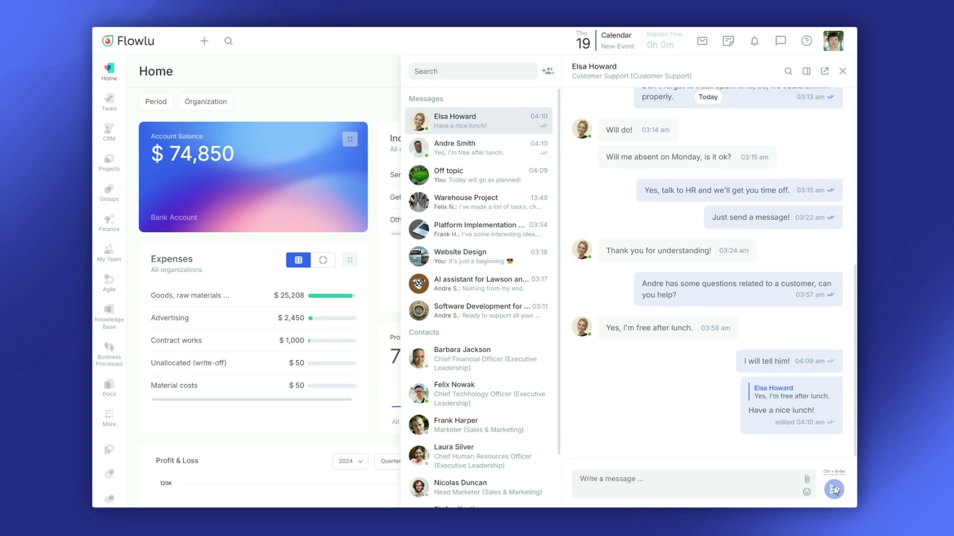
left_click(807, 480)
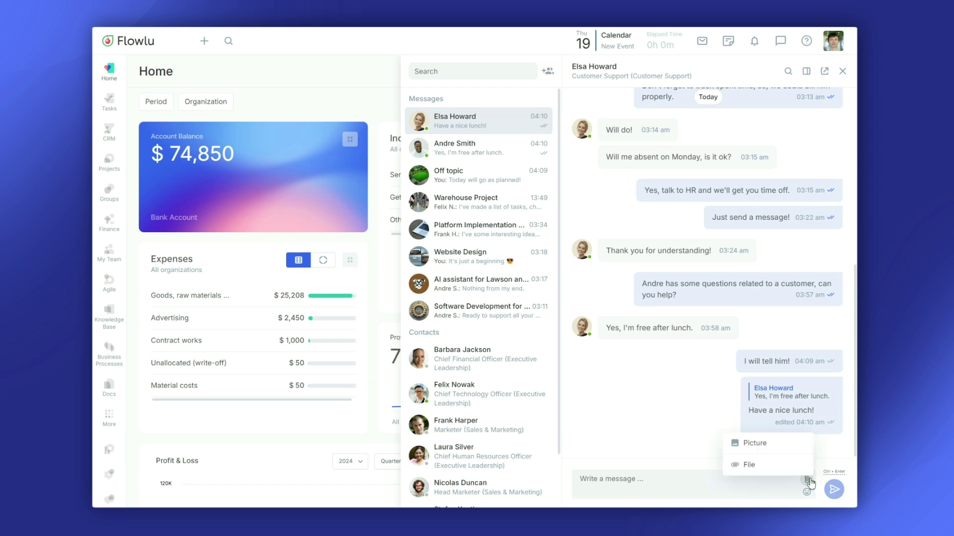
left_click(807, 492)
left_click(752, 439)
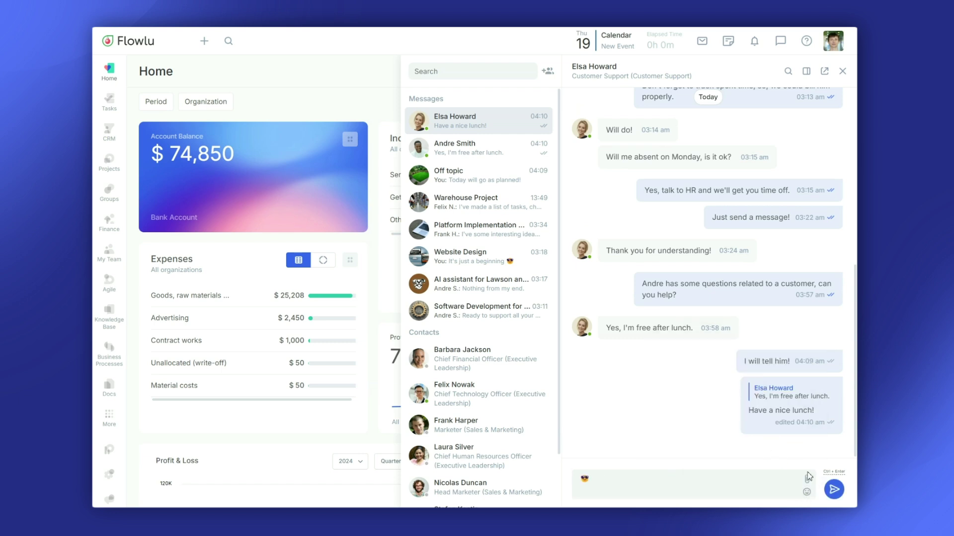
left_click(834, 490)
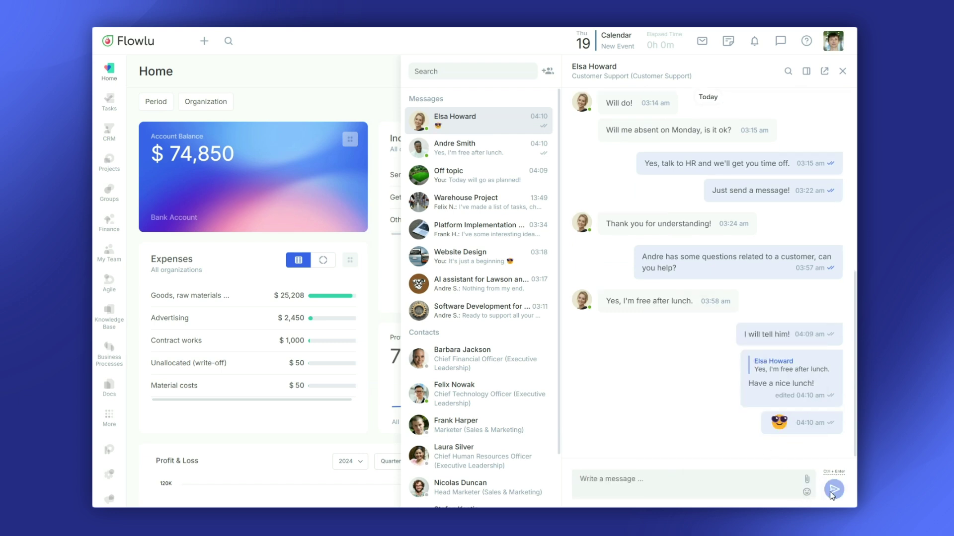
- View the colleague's profile and a new task form, close both, then begin a new conversation
left_click(806, 71)
left_click(788, 194)
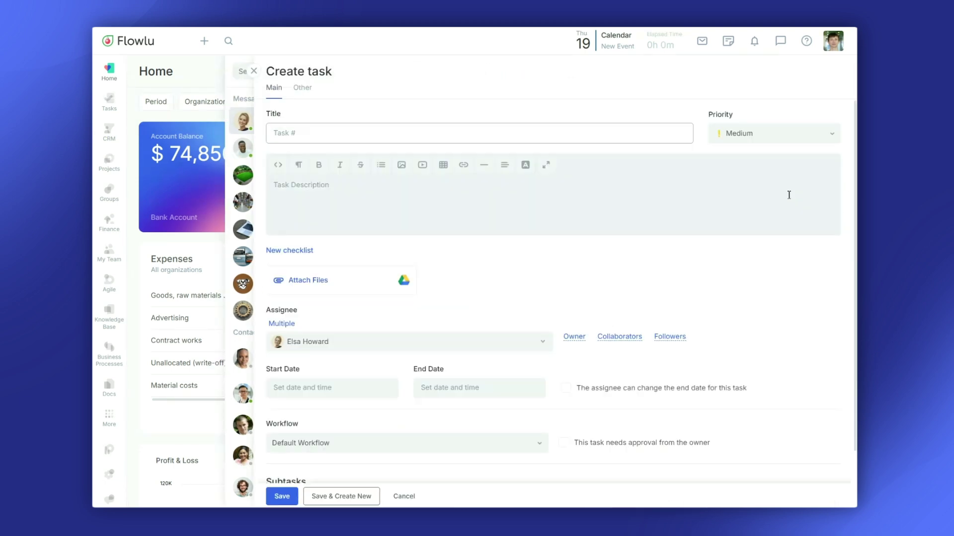
left_click(254, 71)
left_click(806, 71)
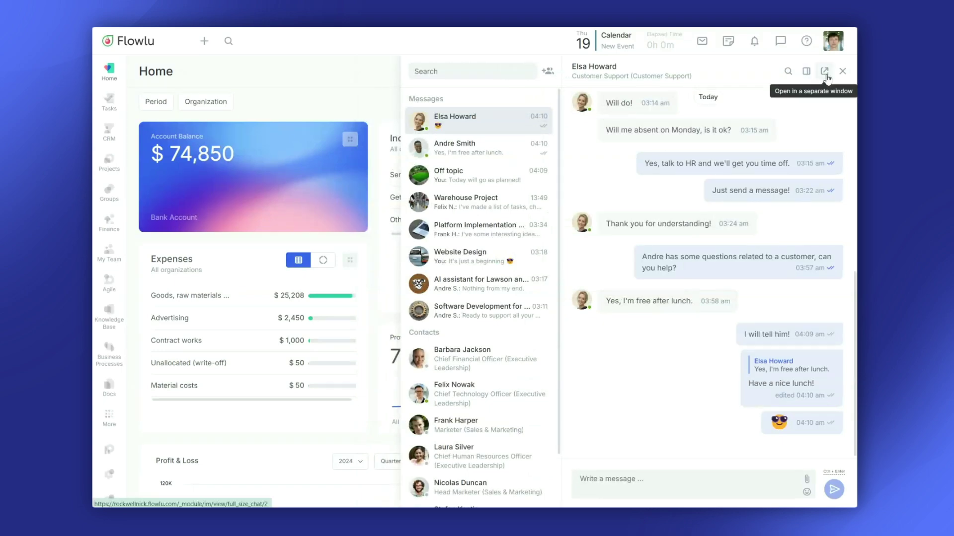
left_click(547, 71)
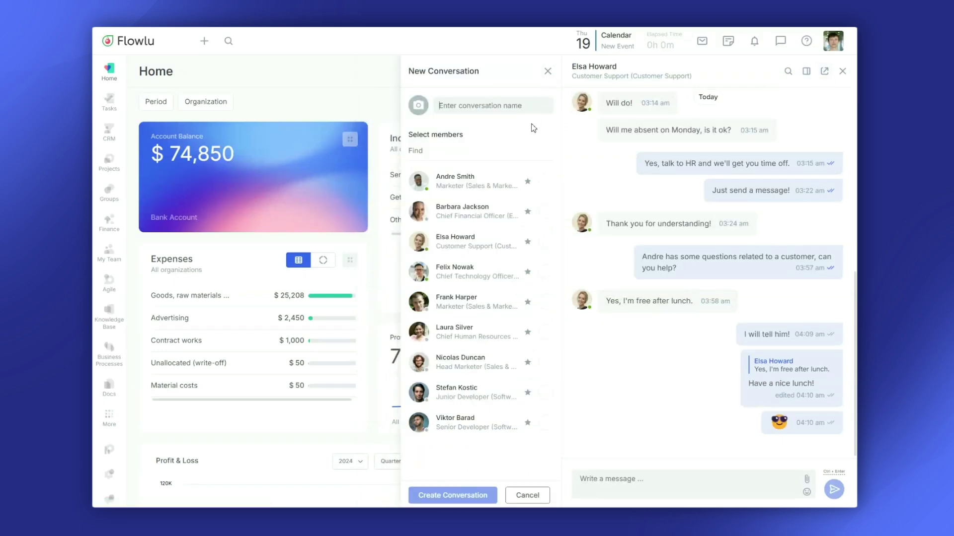
- Name the conversation 'Marketing Ideas', add the three marketers as members, and create it
type("Marketing Ideas")
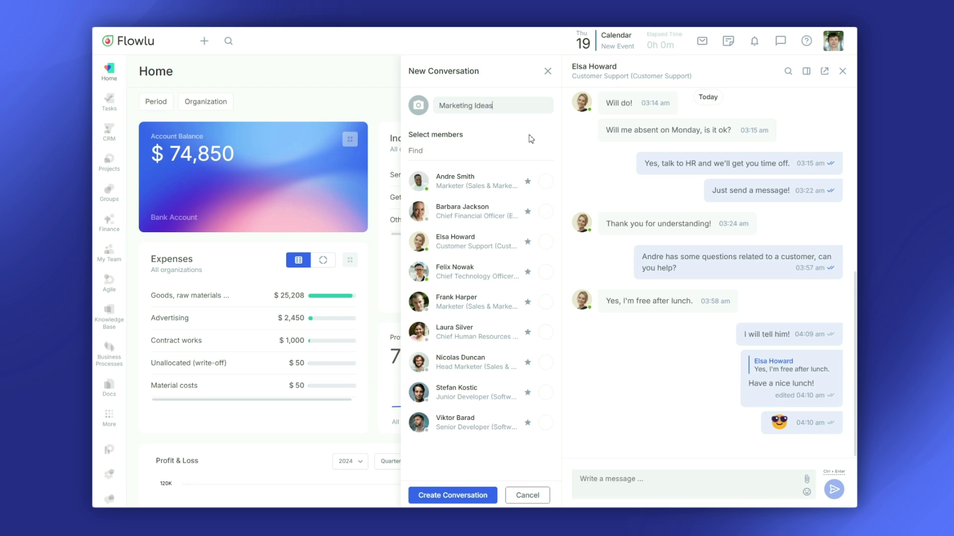
left_click(546, 182)
left_click(546, 301)
left_click(546, 363)
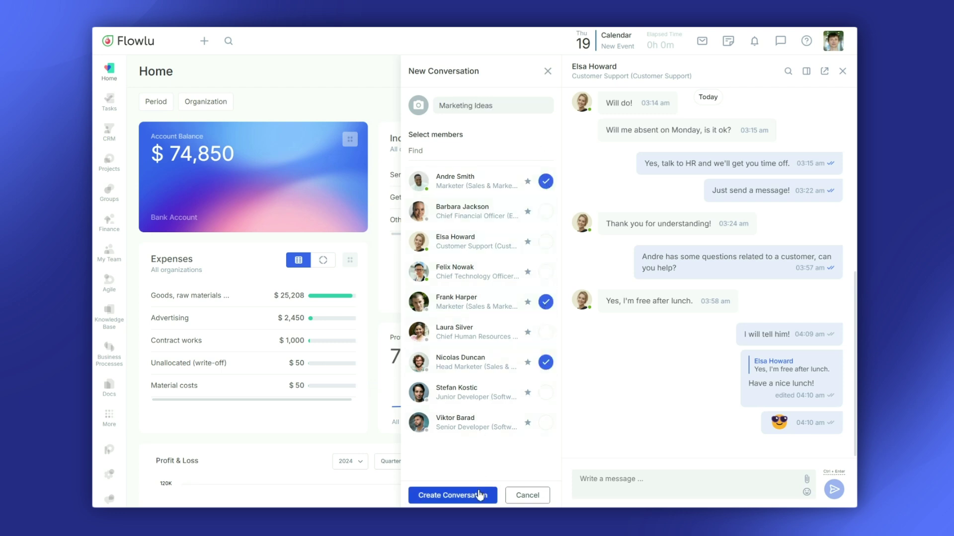
left_click(484, 495)
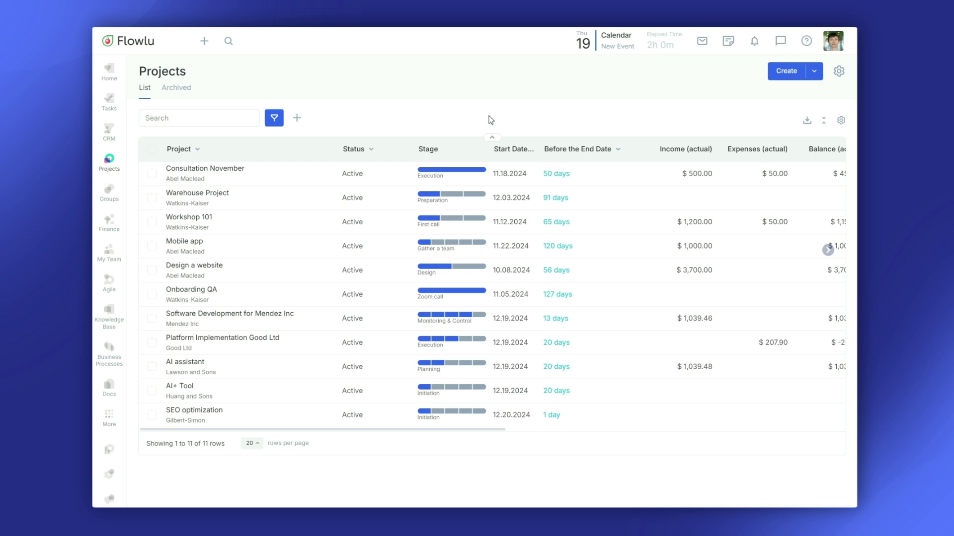
- In the Software Development for Mendez Inc project chat, send 'Send me a copy when it's ready.'
left_click(291, 321)
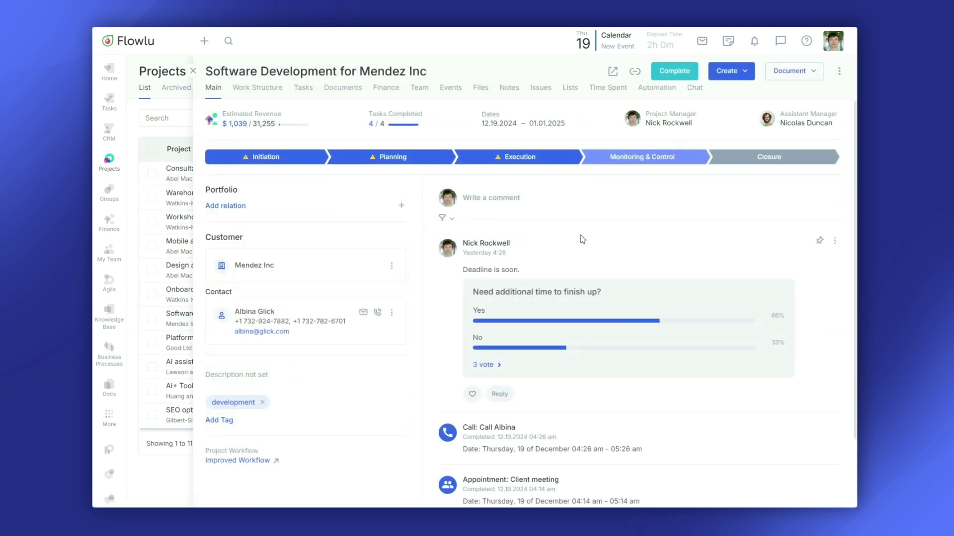
left_click(695, 89)
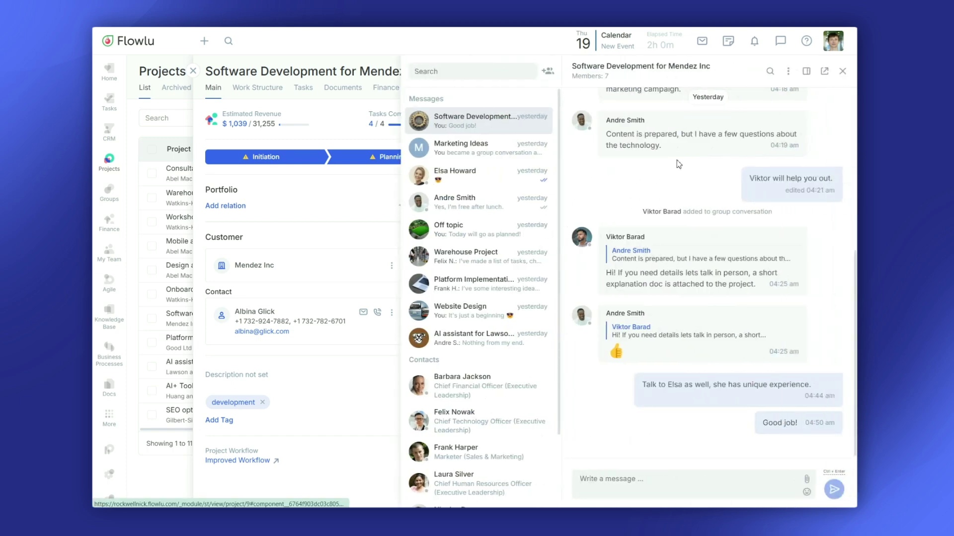
type("S")
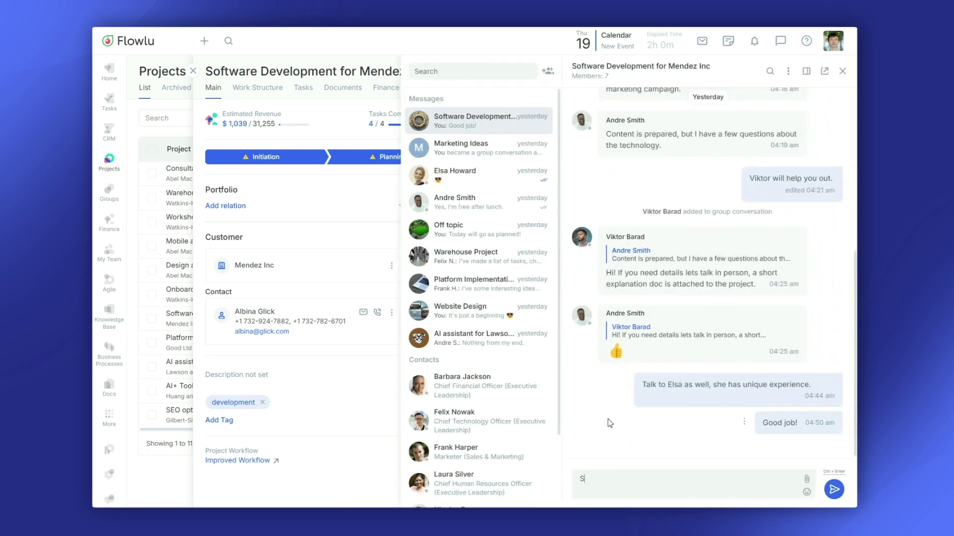
type("end me a copy when it's ready.")
left_click(834, 489)
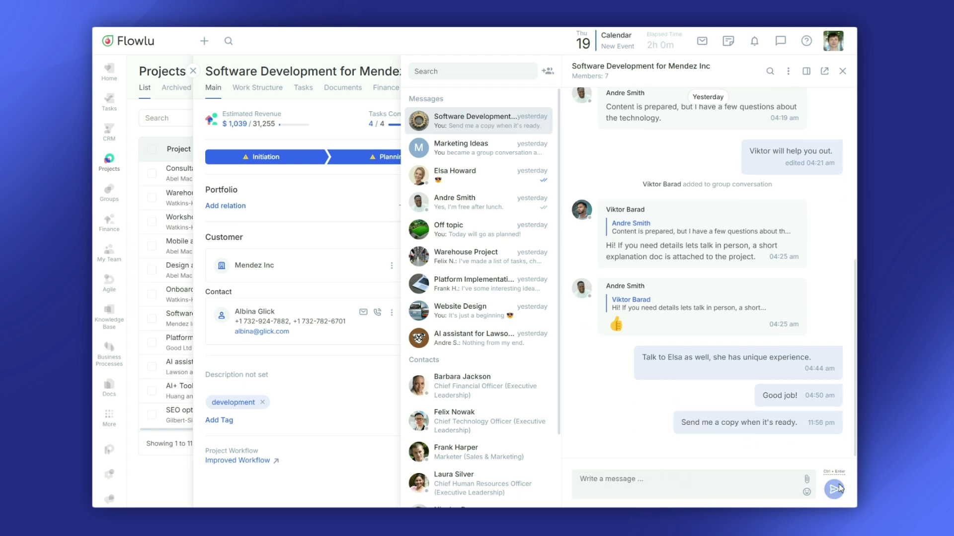
- Look over the attachment and emoji options, then close the project chat and project details
left_click(807, 480)
left_click(806, 492)
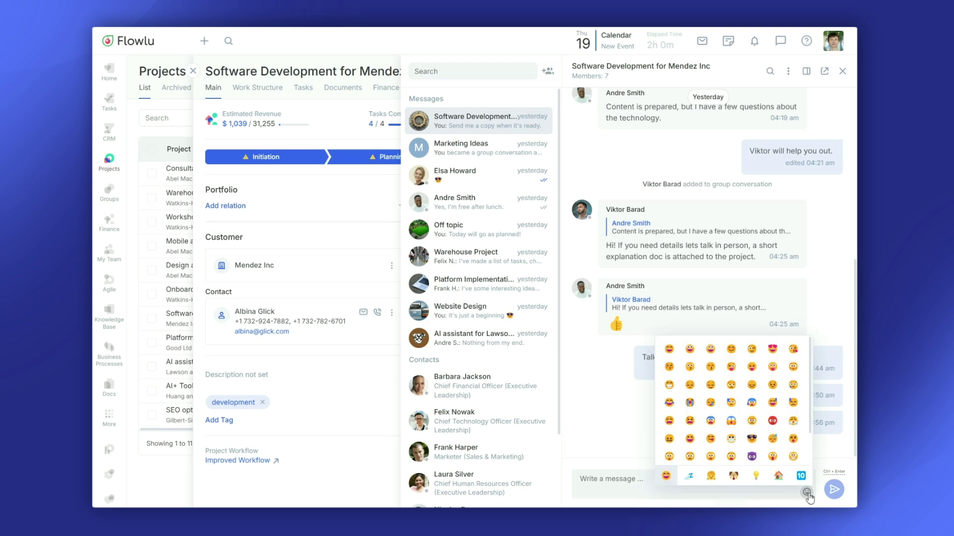
left_click(842, 71)
left_click(193, 71)
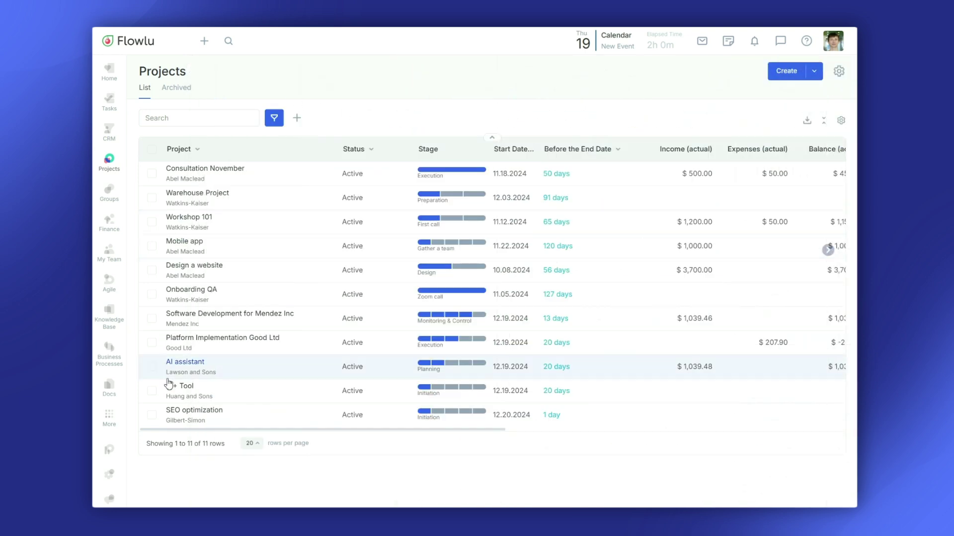
- Edit the SEO optimization project to tick Project Chat, save, and open its Chat tab
left_click(174, 410)
left_click(839, 71)
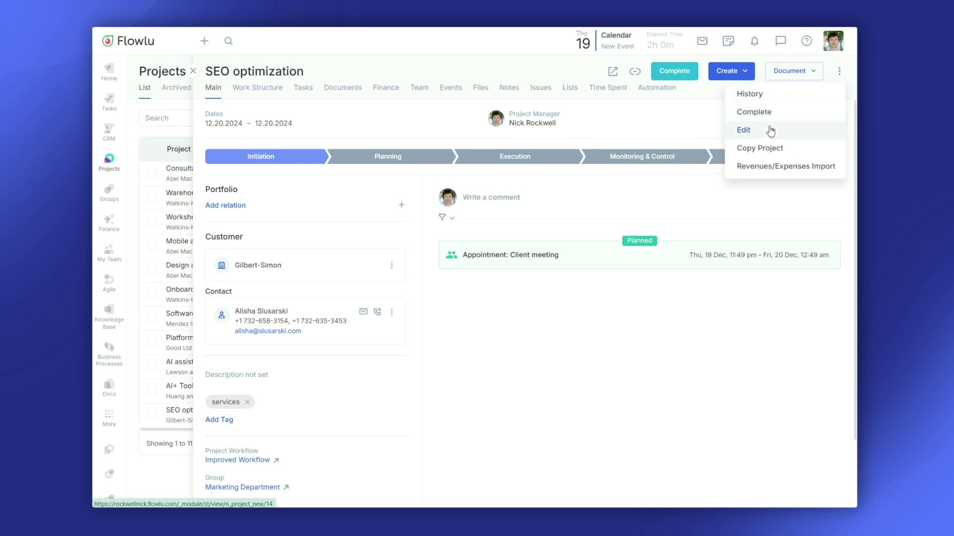
left_click(769, 128)
left_click(509, 422)
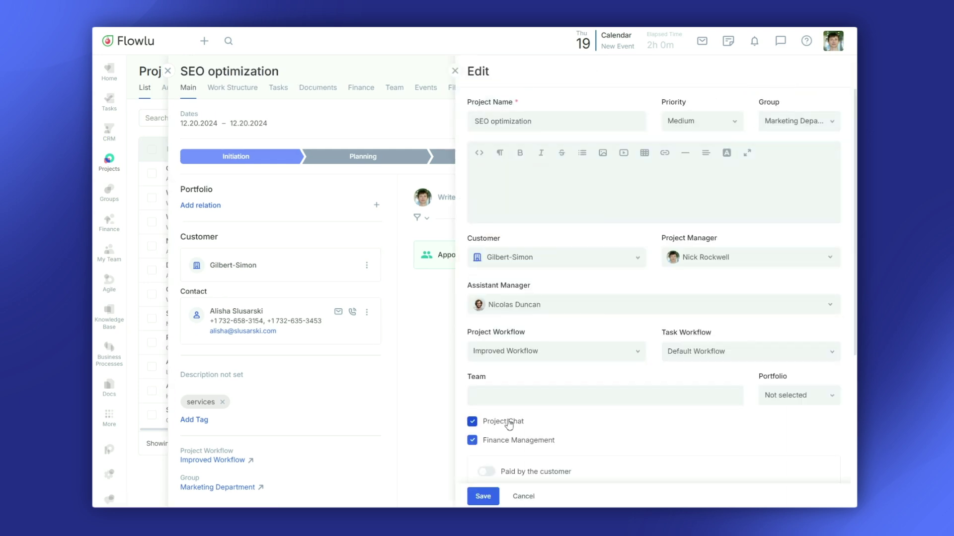
left_click(485, 497)
left_click(628, 88)
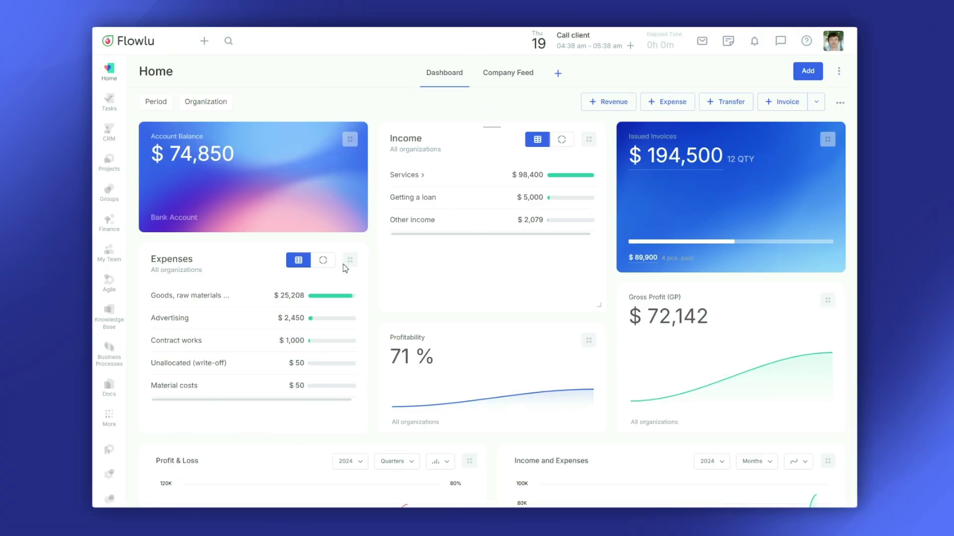
- Preview the Modules and Team options of a new group without creating it
left_click(109, 191)
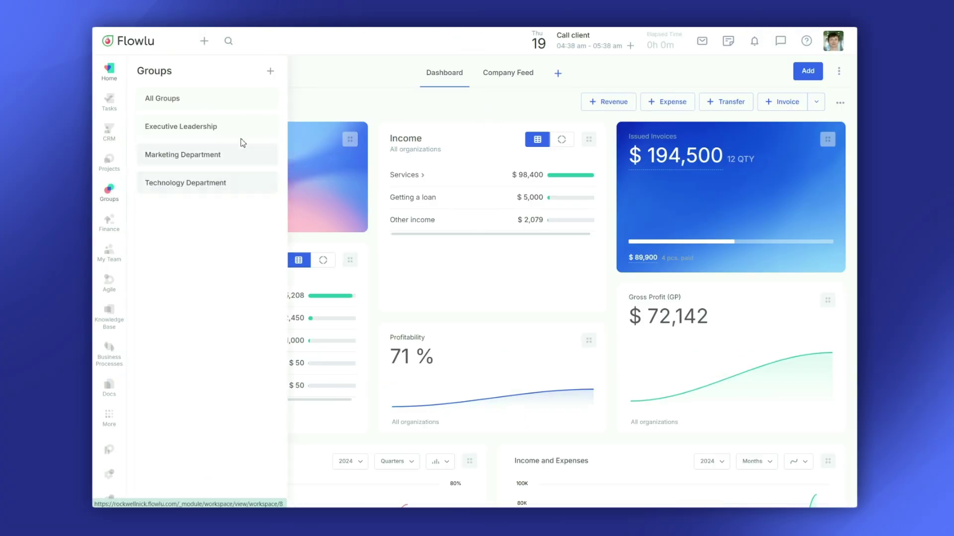
left_click(270, 71)
left_click(508, 90)
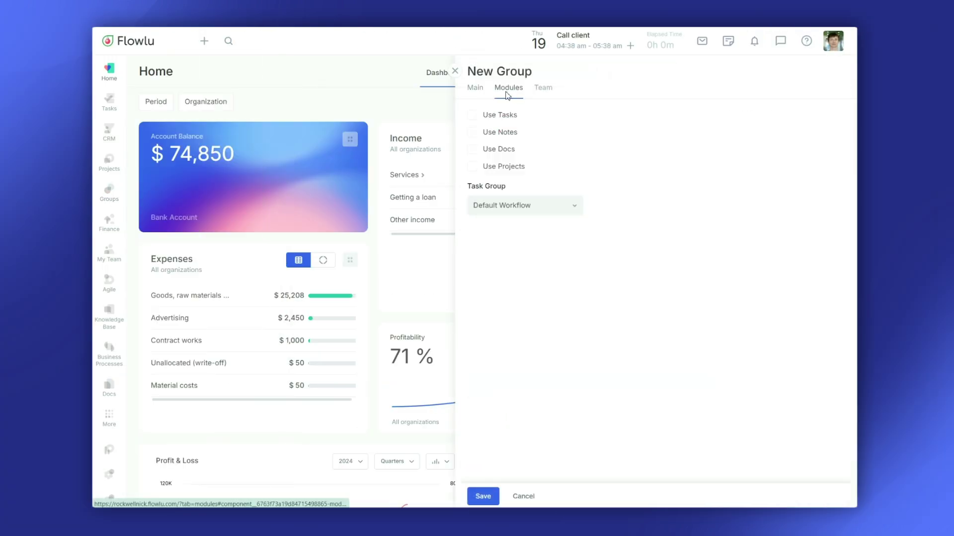
left_click(541, 91)
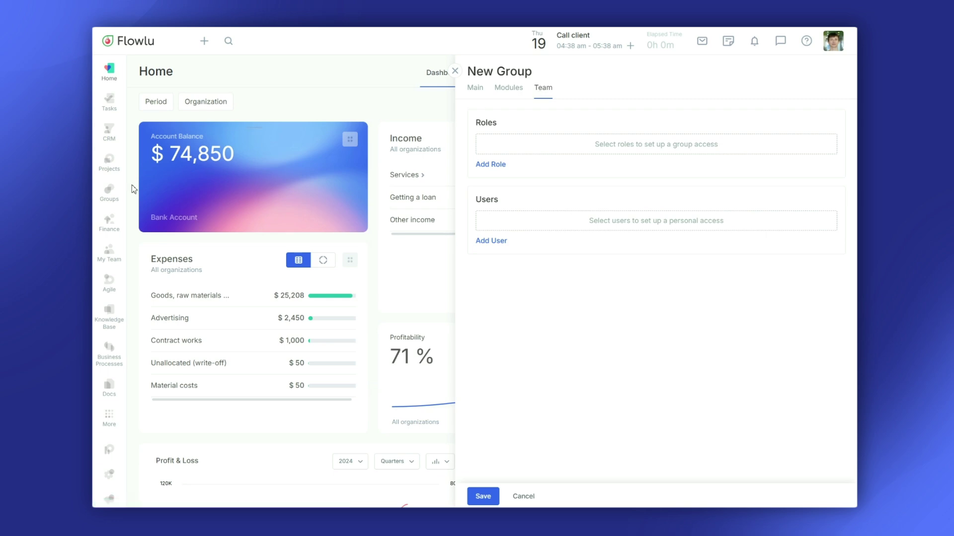
- In the Marketing Department group, browse Tasks, Notes, Documents and Projects, then go back to Feed
left_click(109, 191)
left_click(190, 158)
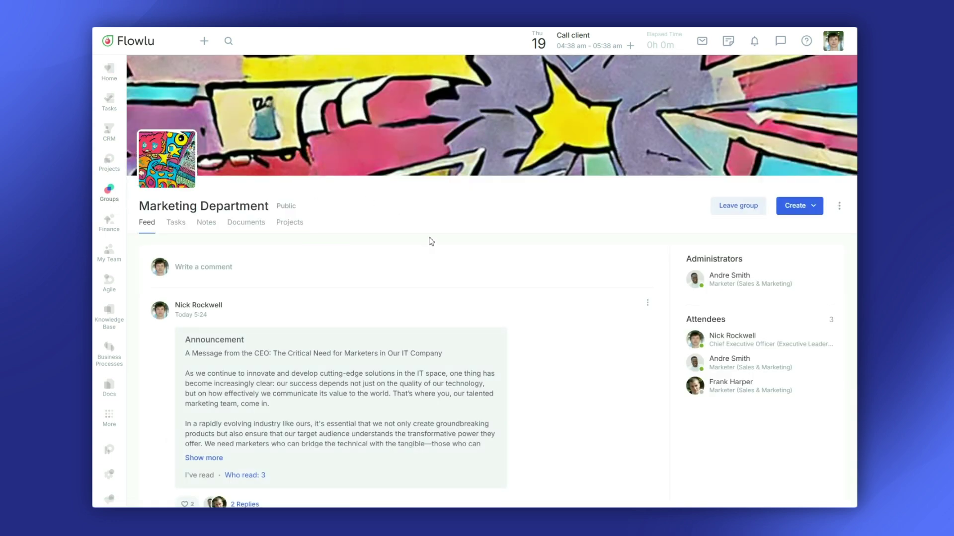
scroll(519, 323, "down", 5)
scroll(519, 324, "down", 3)
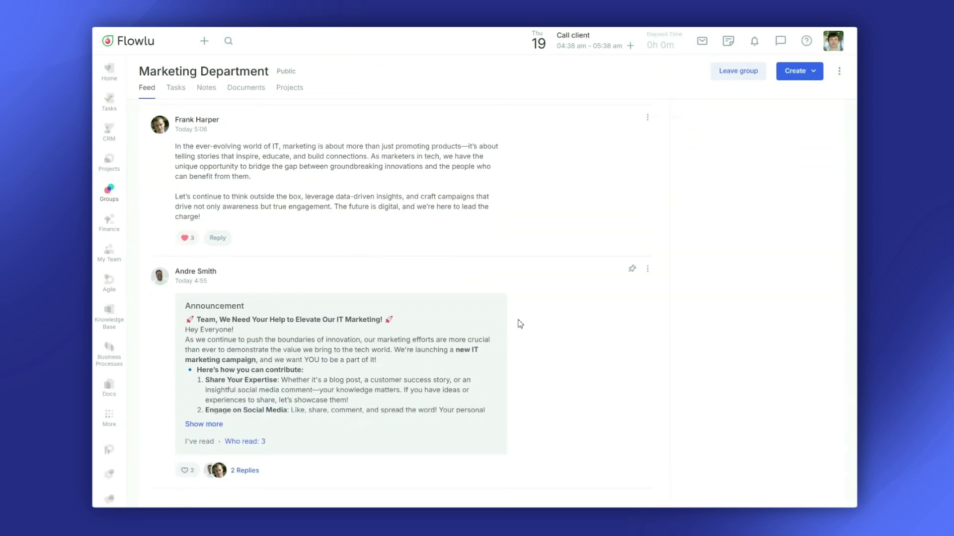
scroll(519, 324, "up", 8)
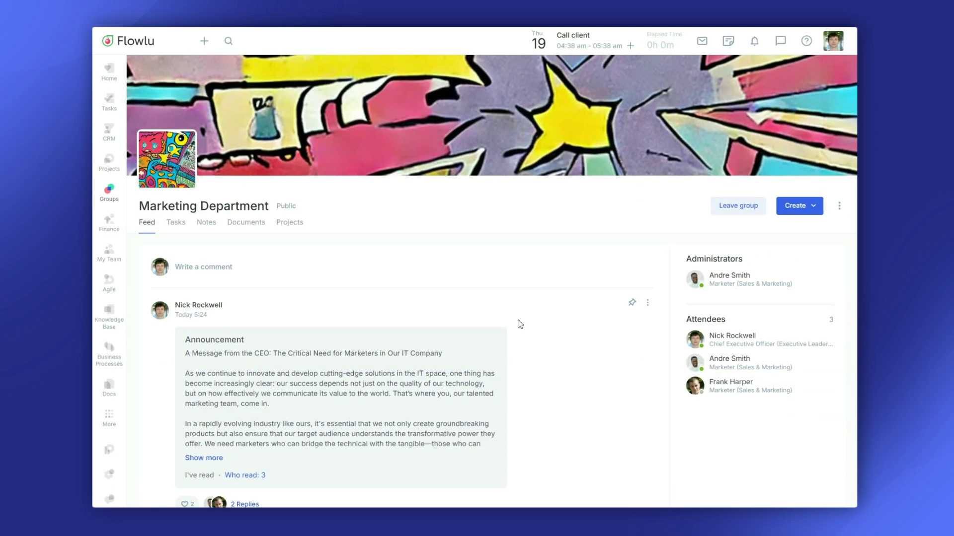
left_click(176, 221)
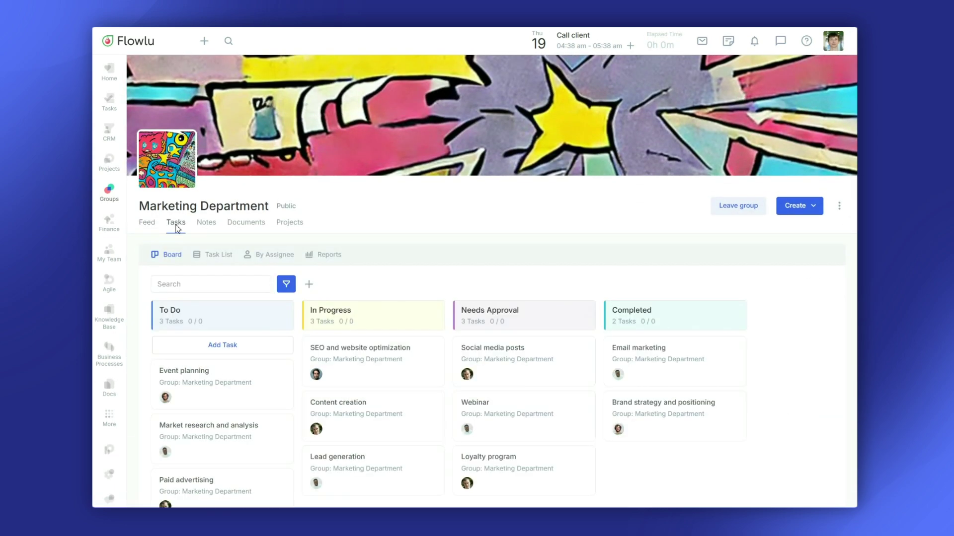
left_click(208, 223)
left_click(246, 223)
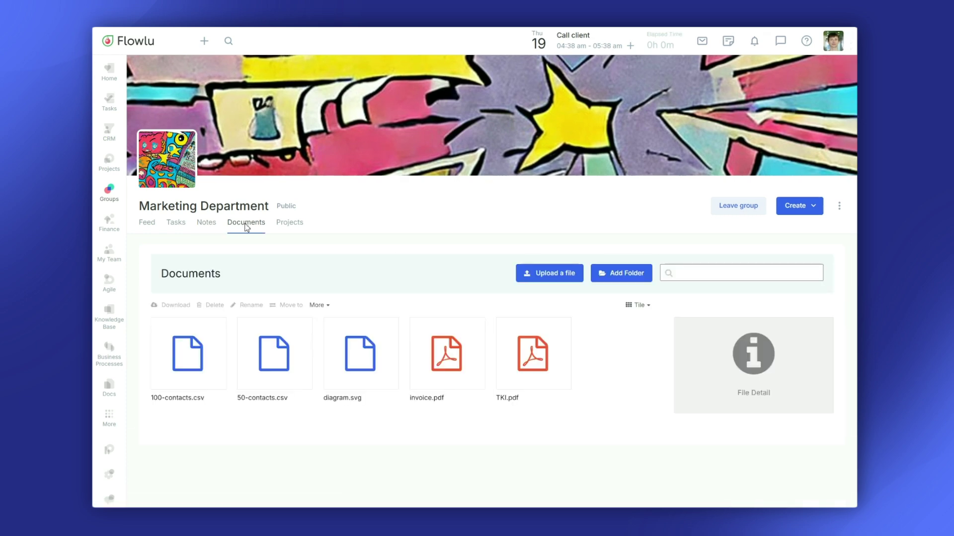
left_click(286, 225)
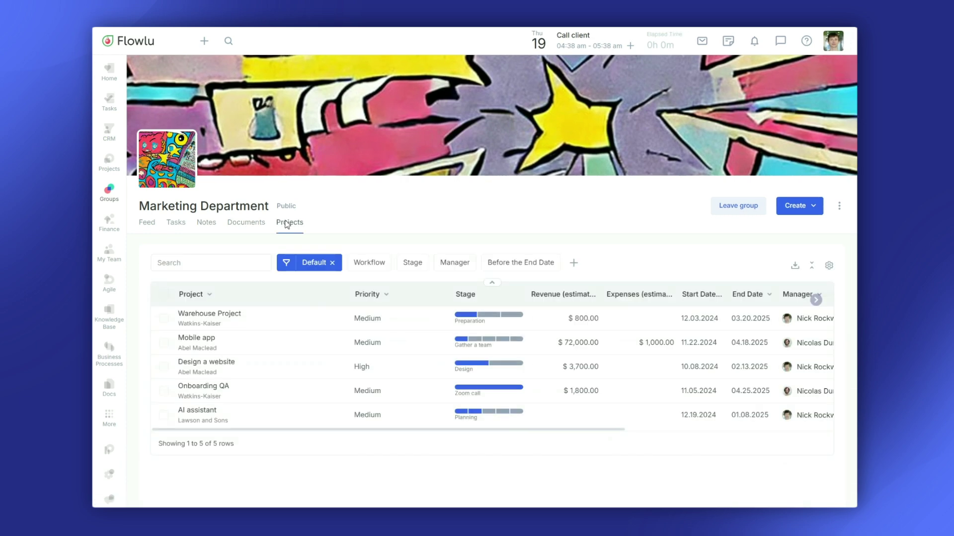
left_click(150, 234)
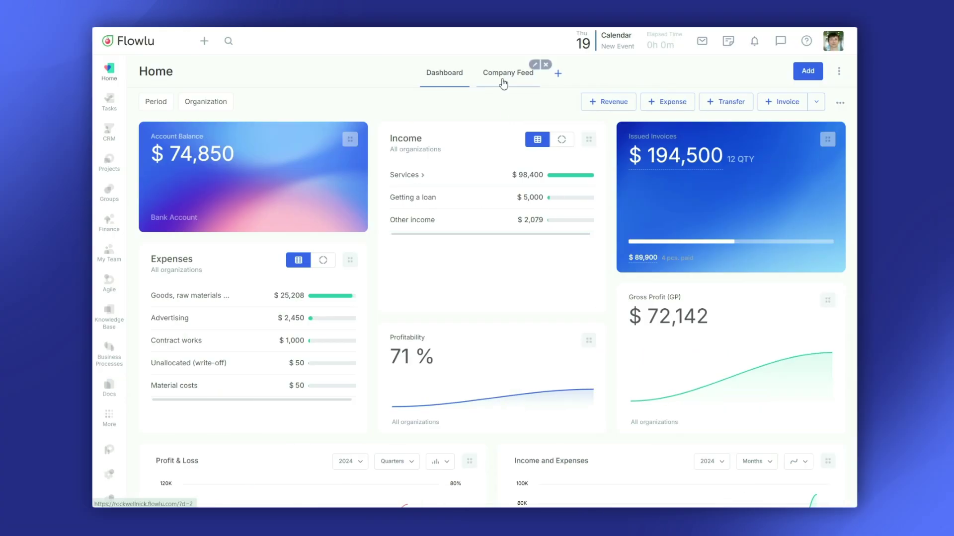
- Like the Customer Support Tips post in the Company Feed and reply 'Good tips!'
left_click(511, 73)
scroll(544, 213, "down", 15)
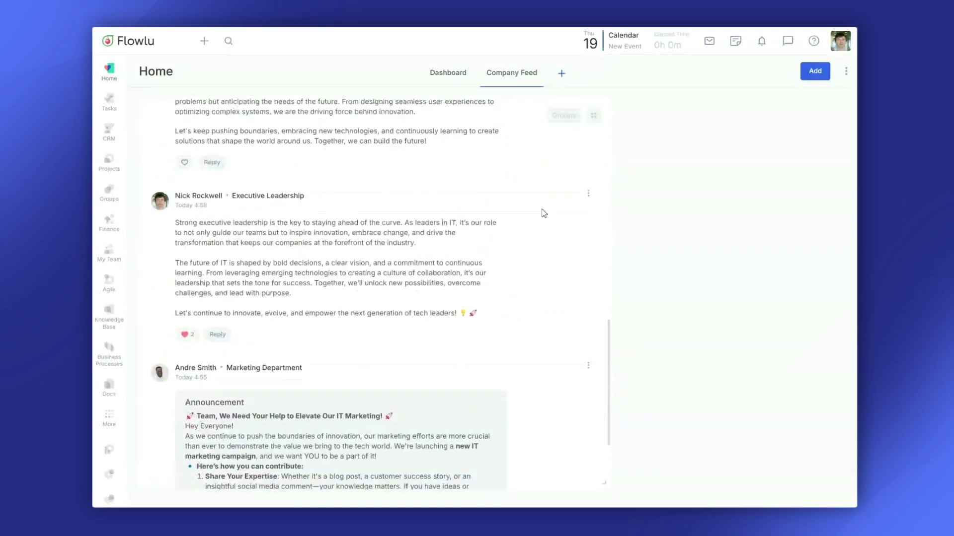
scroll(544, 213, "up", 4)
scroll(543, 213, "up", 10)
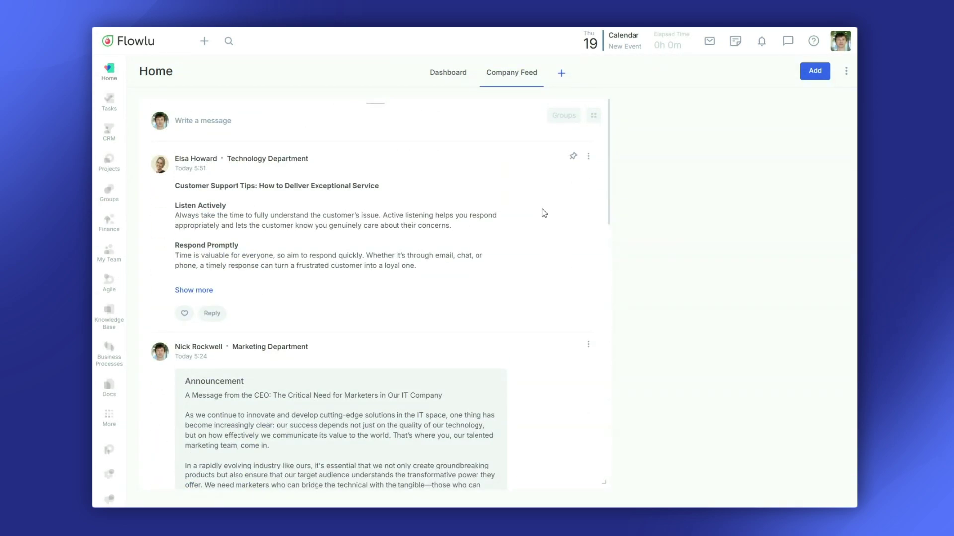
left_click(185, 313)
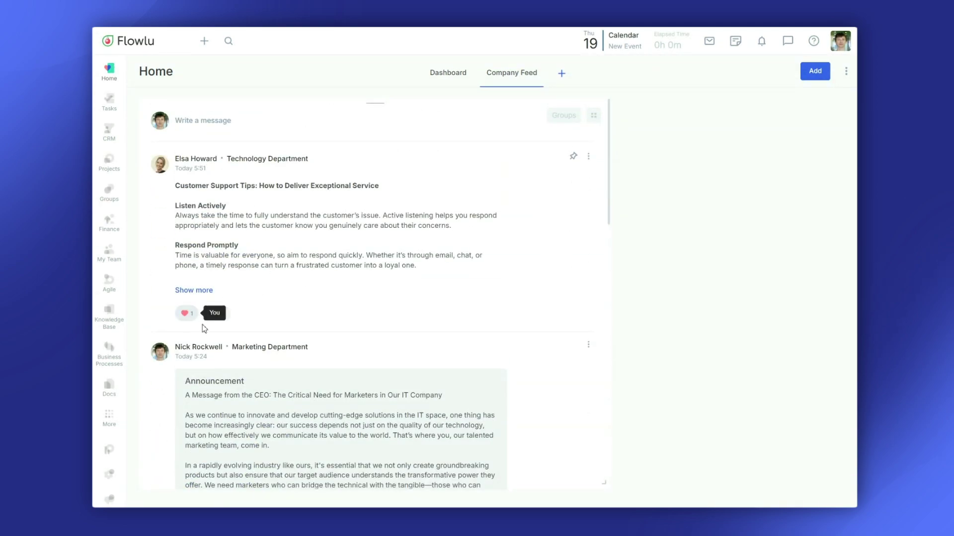
left_click(217, 314)
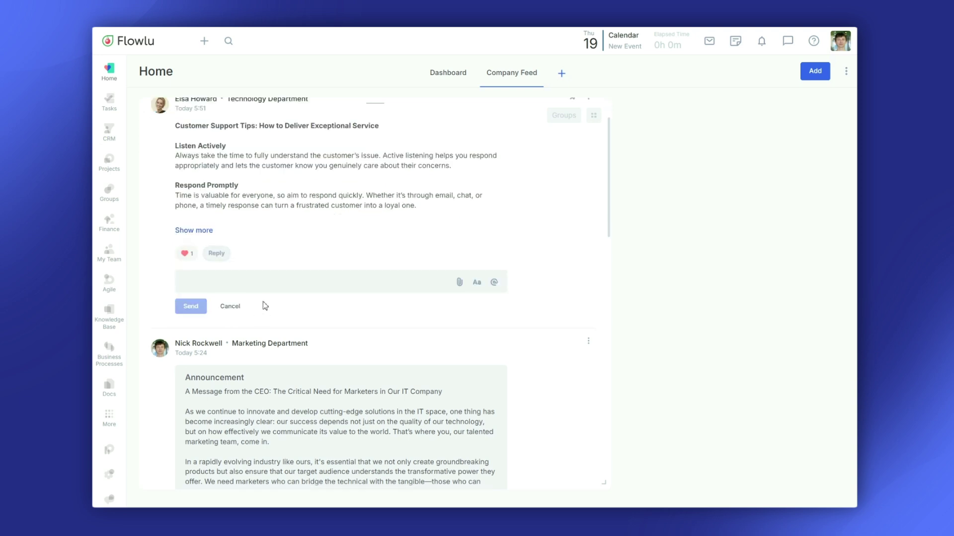
type("Good tips!")
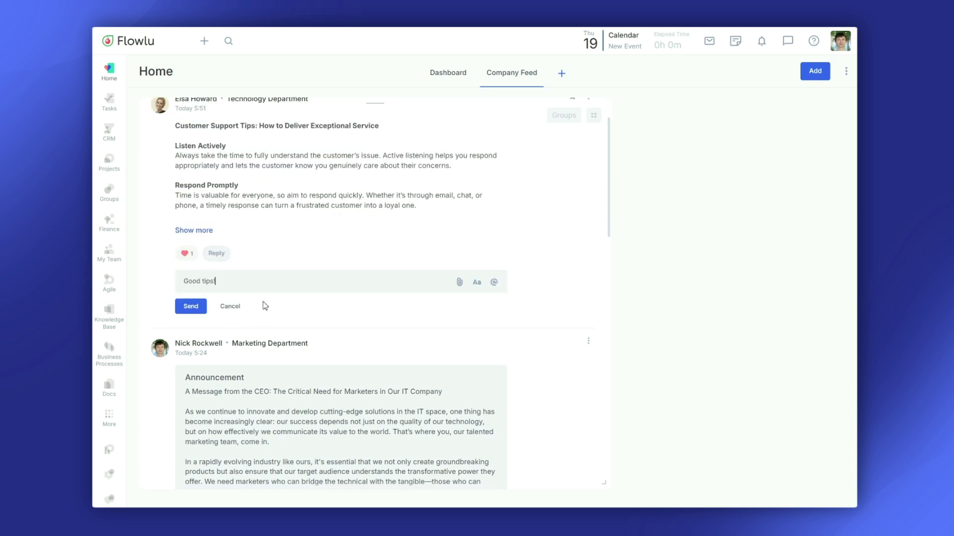
left_click(192, 306)
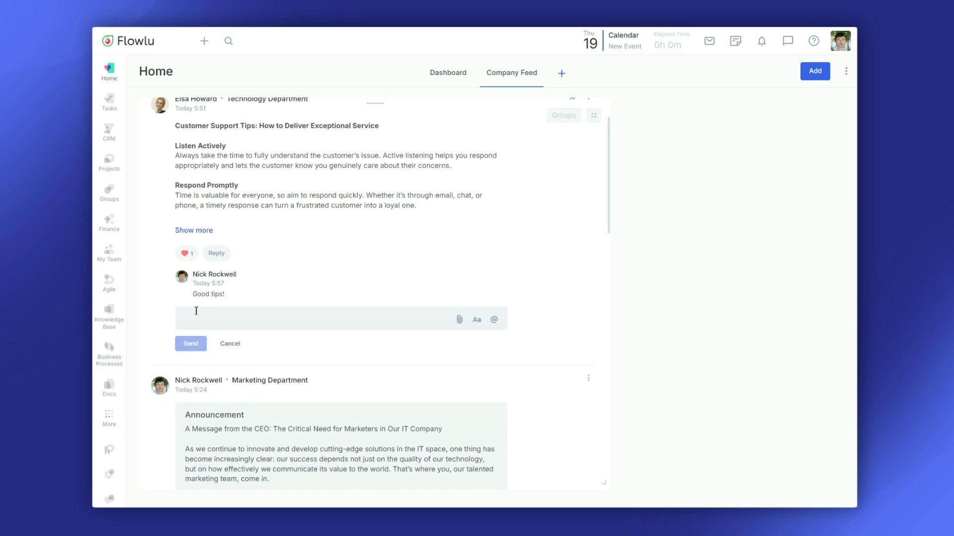
- Post 'Meeting moved to Thursday' to the Executive Leadership feed
scroll(196, 311, "up", 3)
left_click(258, 126)
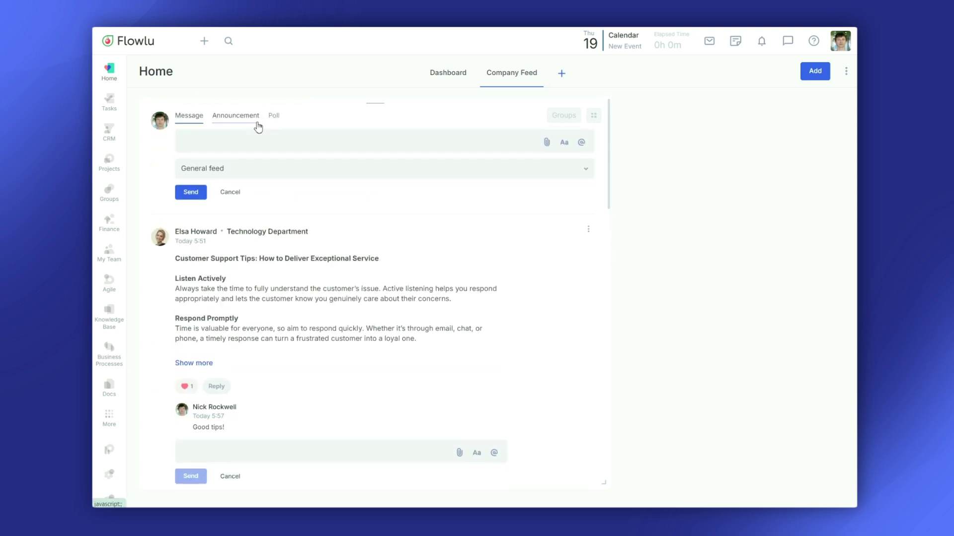
type("Meeting moved to")
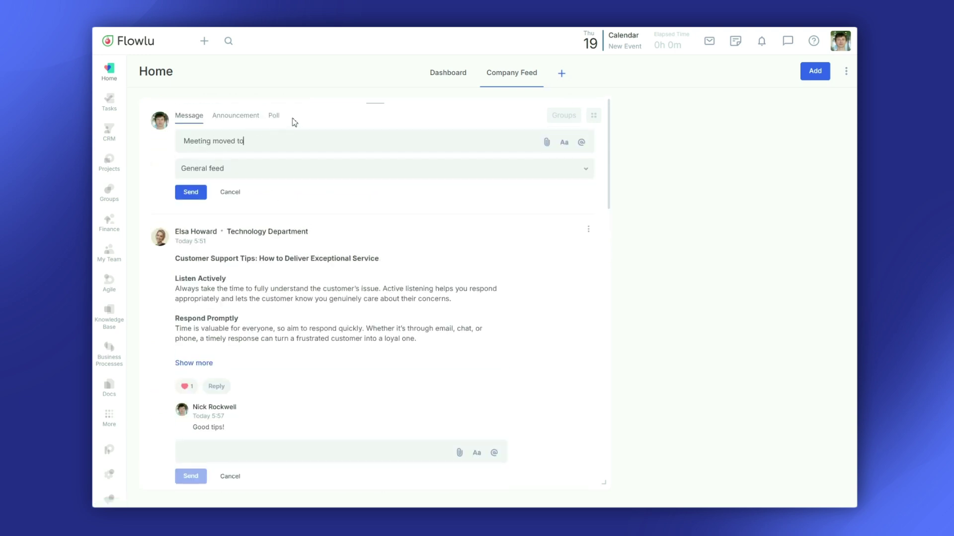
type(" Thu")
left_click(301, 169)
left_click(266, 226)
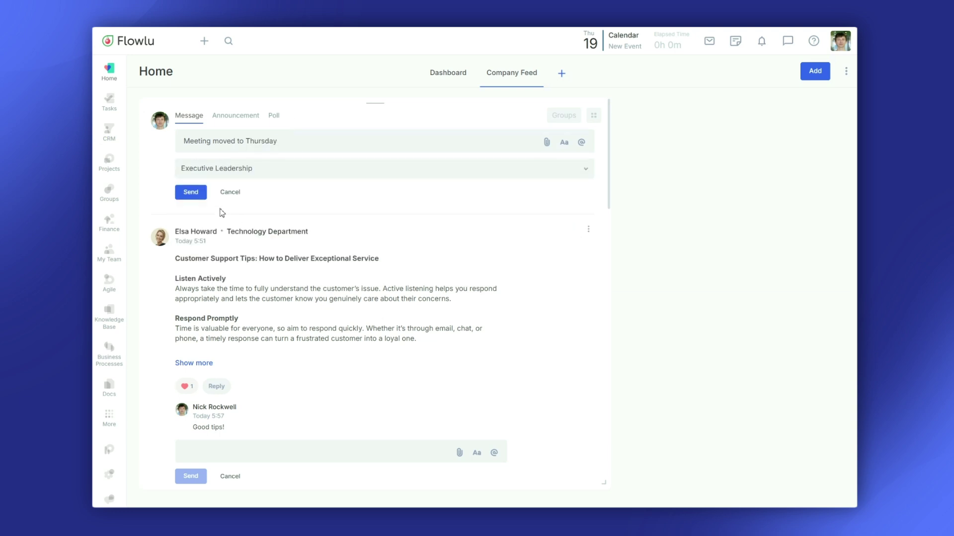
left_click(191, 192)
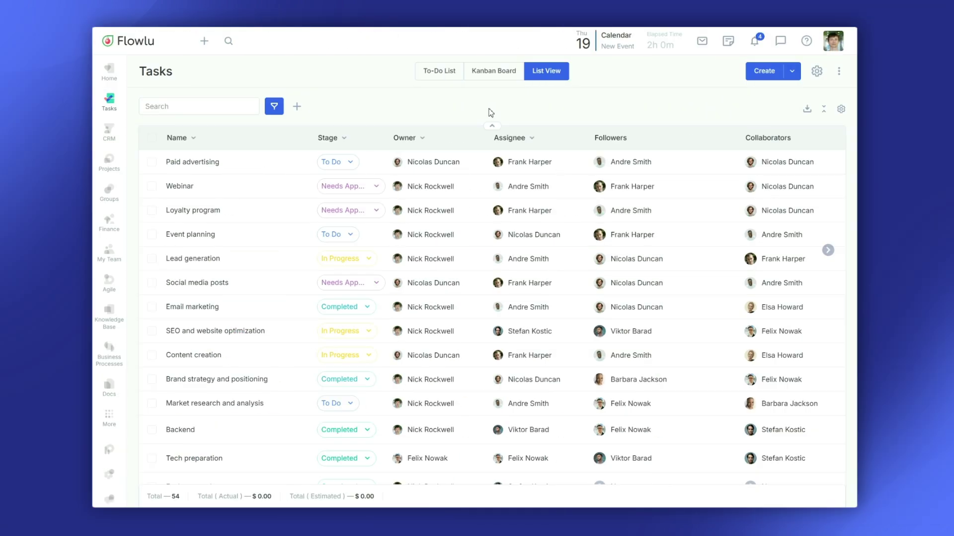
left_click(214, 259)
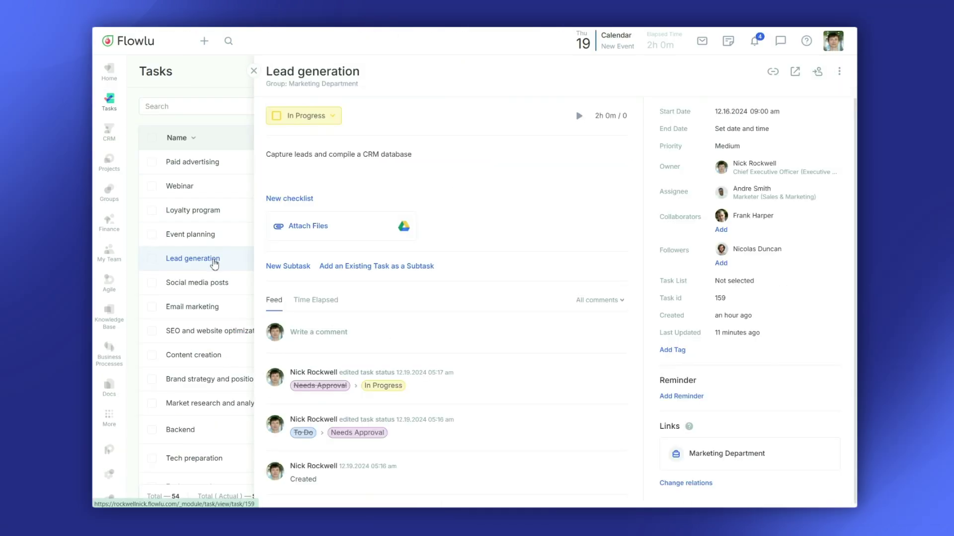
left_click(327, 332)
left_click(341, 363)
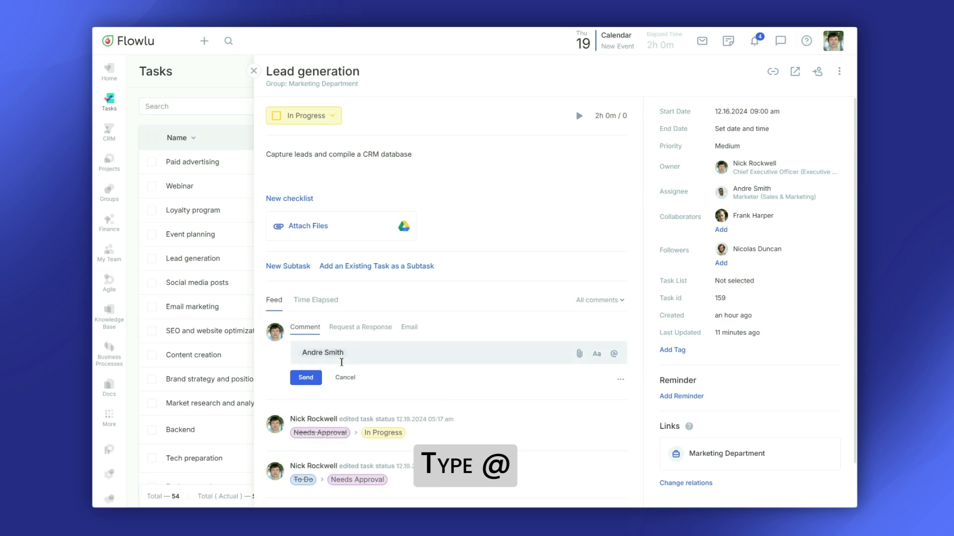
type("How is work ")
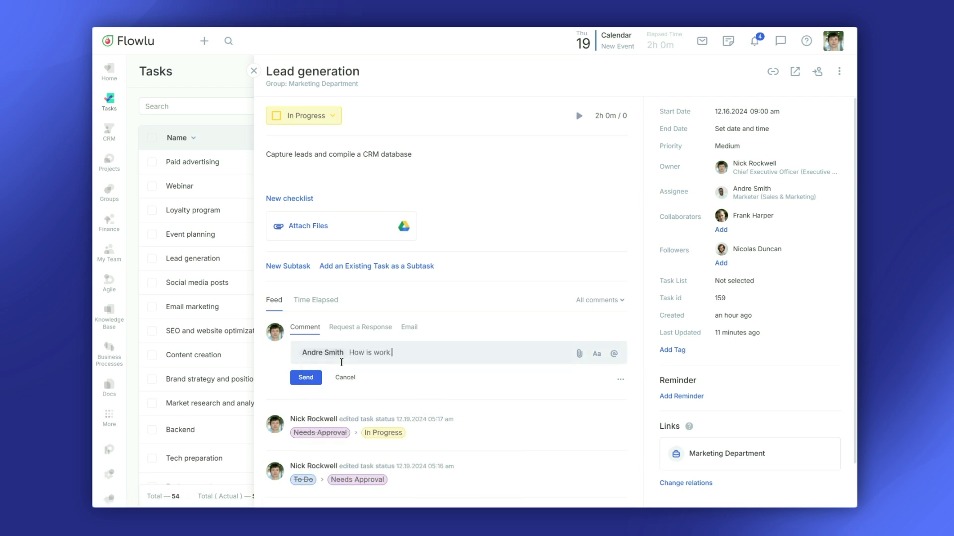
type("going?")
left_click(319, 379)
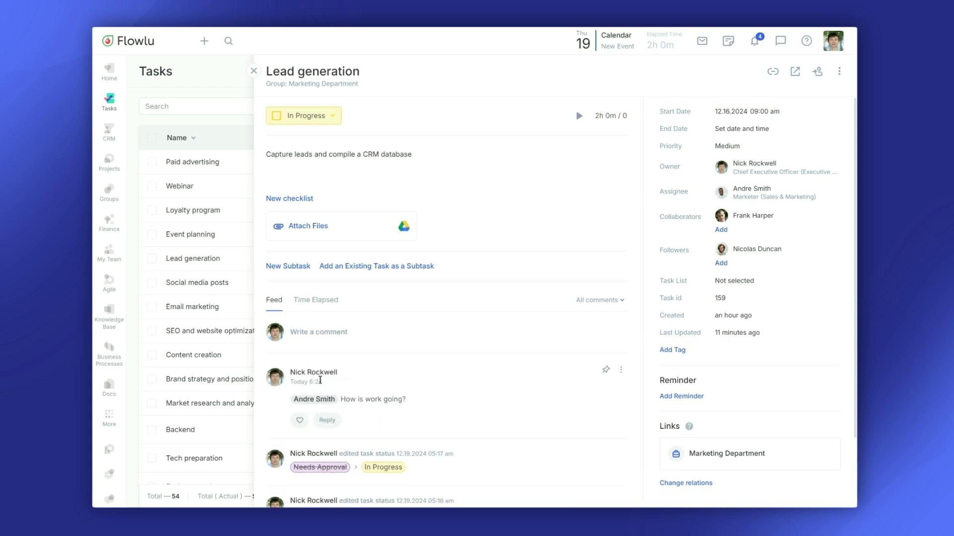
- Request a response from the assignee with the message 'Update me ASAP!'
left_click(334, 334)
left_click(349, 327)
left_click(351, 353)
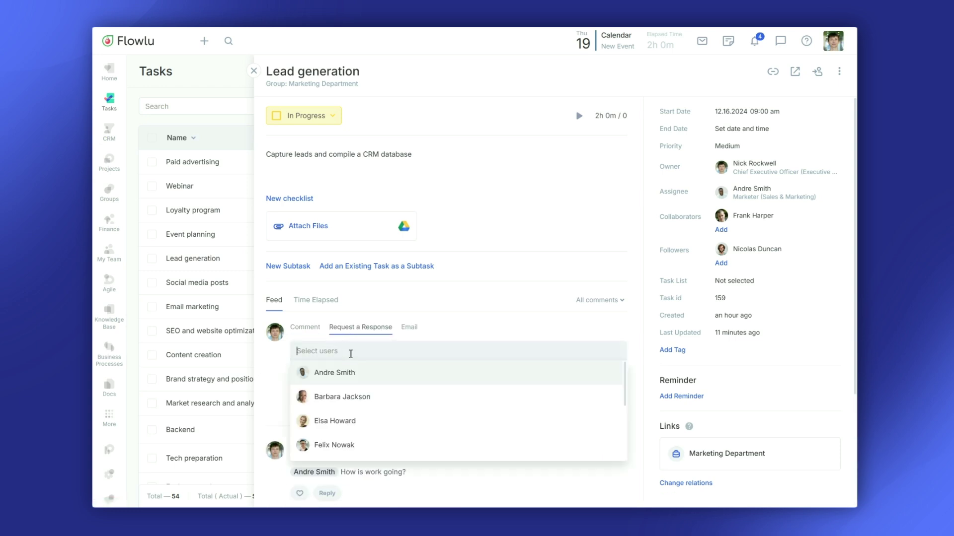
left_click(350, 373)
type("Up")
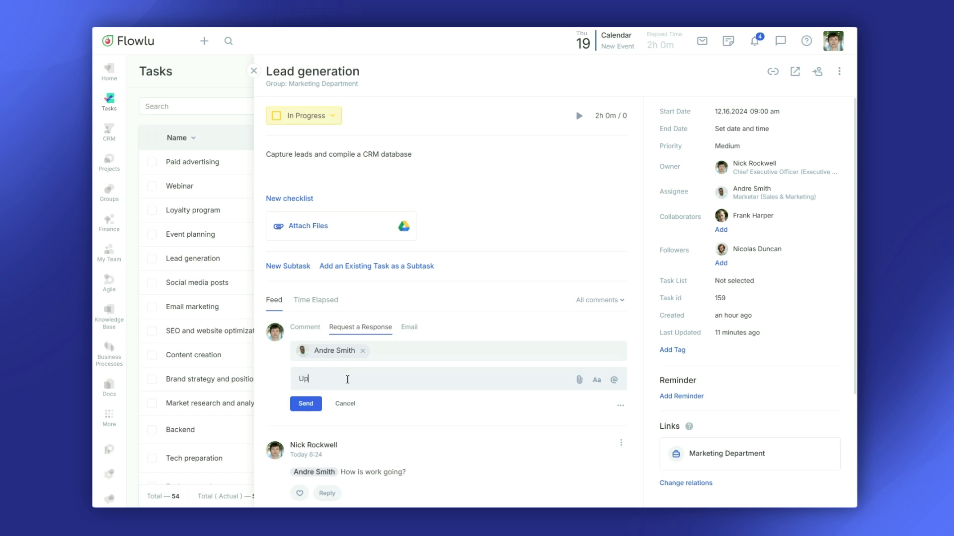
type("date me ASAP!")
left_click(314, 405)
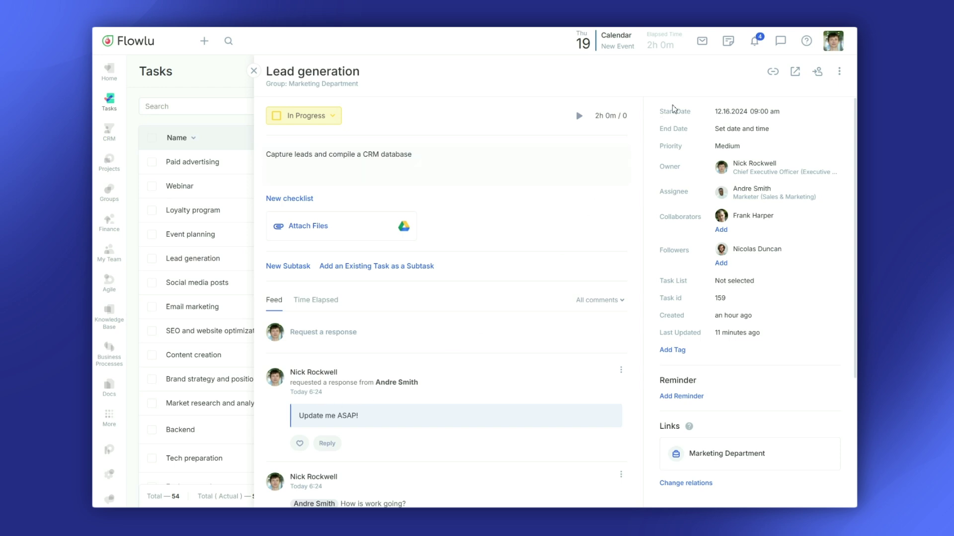
- Check notifications, then like the Executive Leadership post 'Meeting moved to Thursday'
left_click(756, 44)
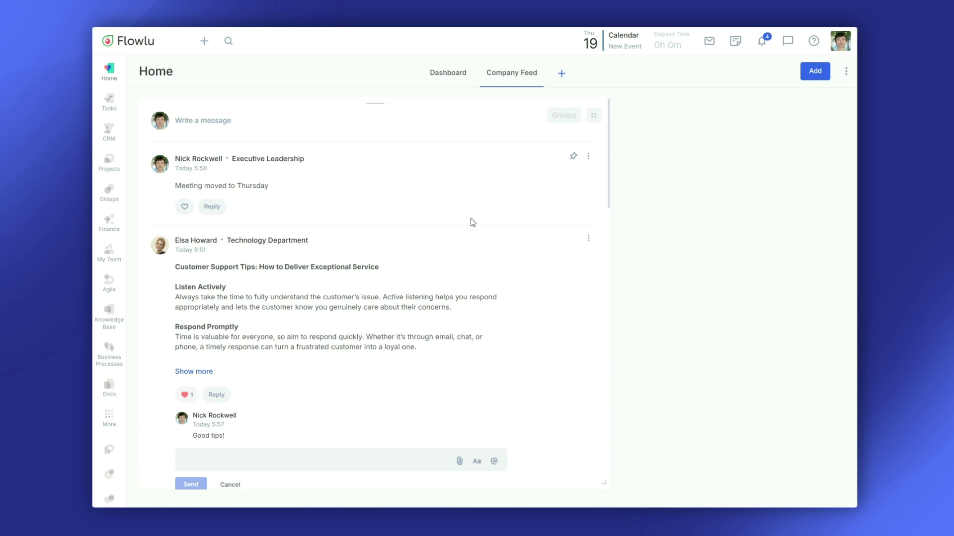
left_click(184, 207)
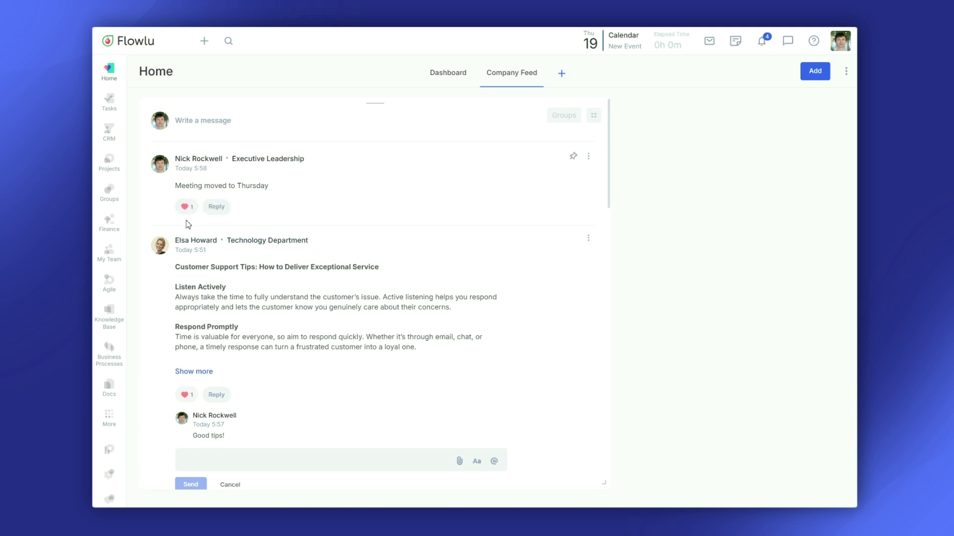